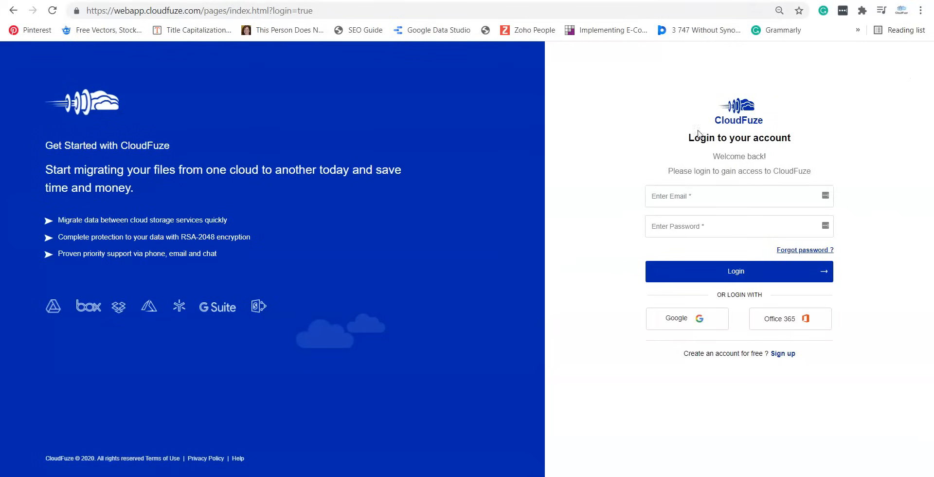
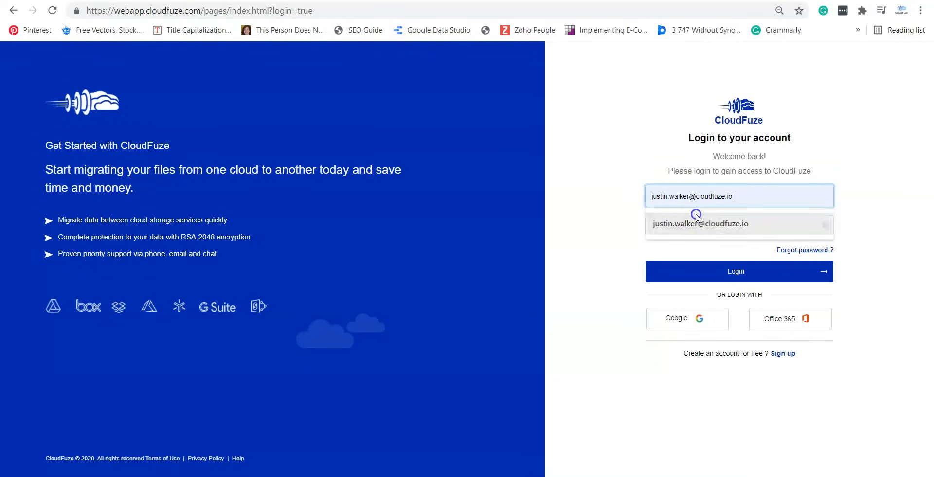
- Sign in to CloudFuze with the saved account email and password
left_click(696, 224)
left_click(698, 226)
type("•••")
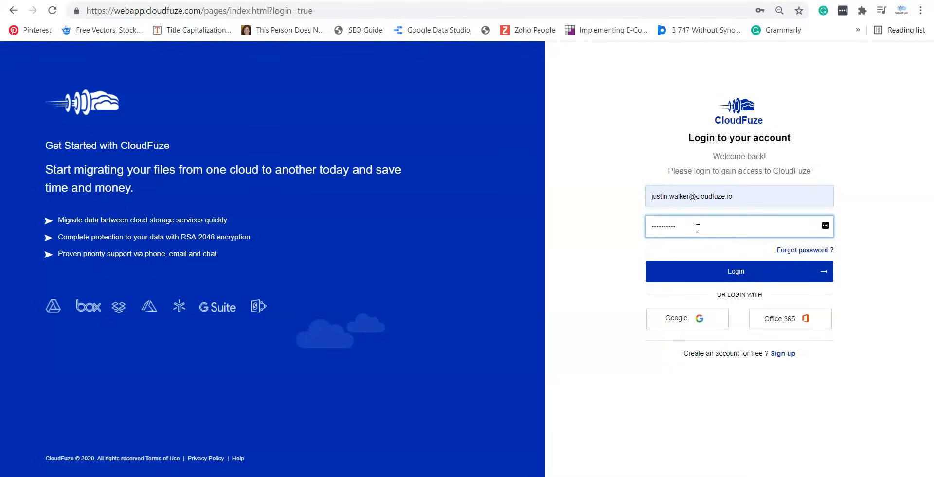
left_click(708, 273)
- Add the pepperwood Slack workspace as a cloud and allow CloudFuze access to it
mouse_move(610, 396)
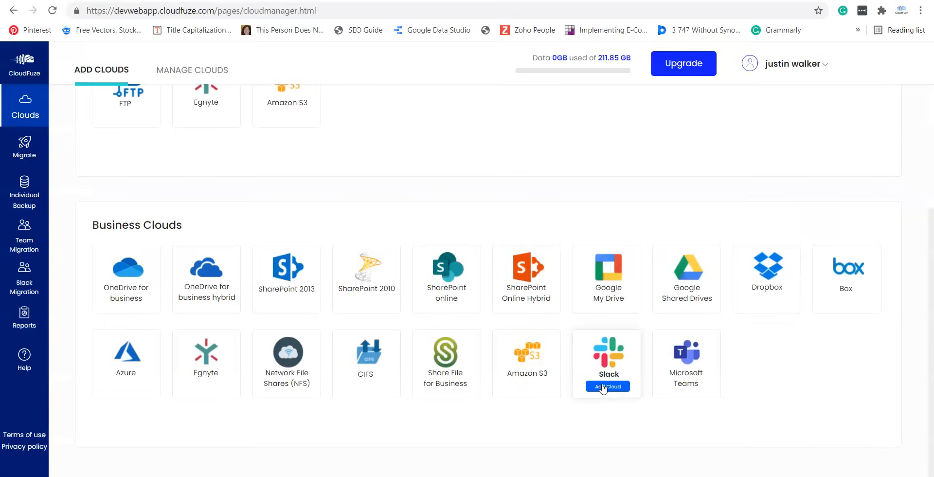
left_click(603, 387)
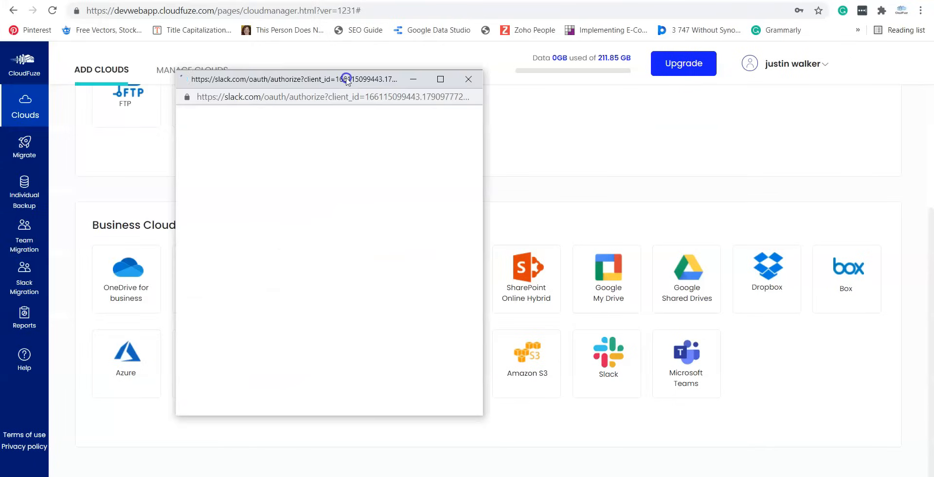
scroll(370, 287, "down", 5)
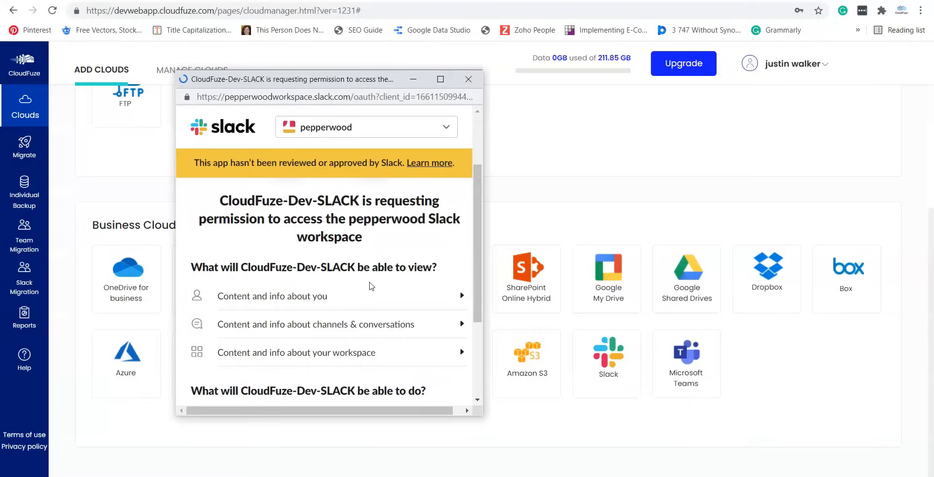
left_click(369, 324)
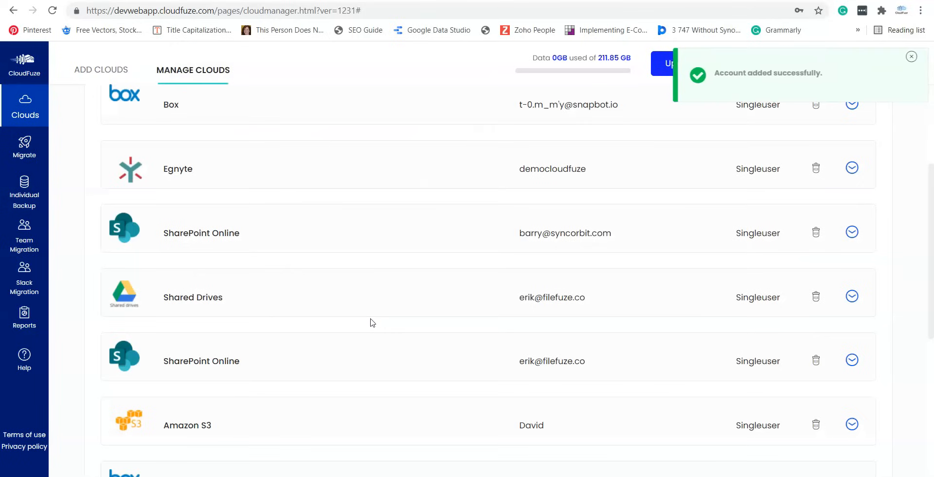
scroll(386, 264, "down", 6)
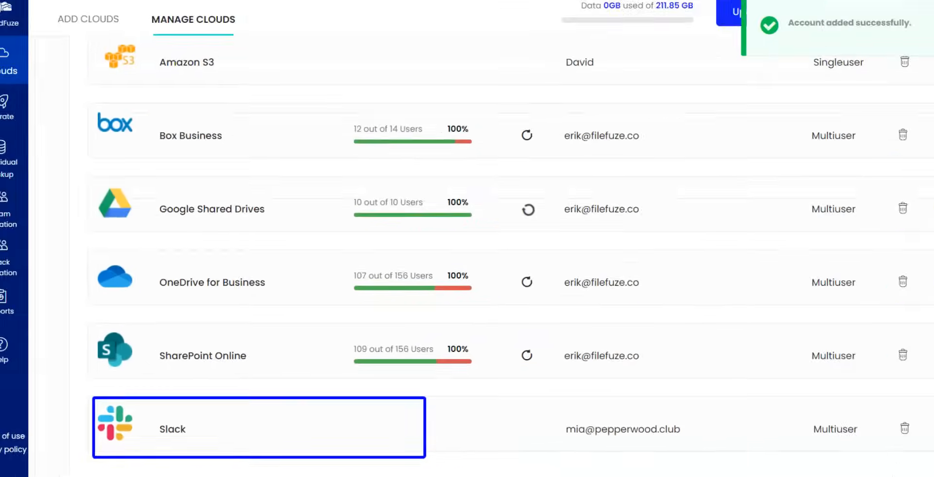
- Start adding Microsoft Teams as a cloud and sign in to the Microsoft account
left_click(90, 22)
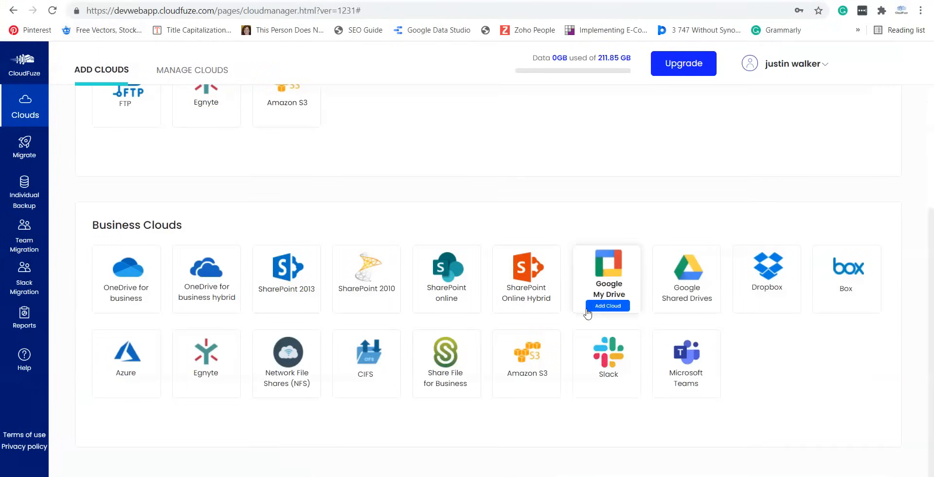
mouse_move(680, 397)
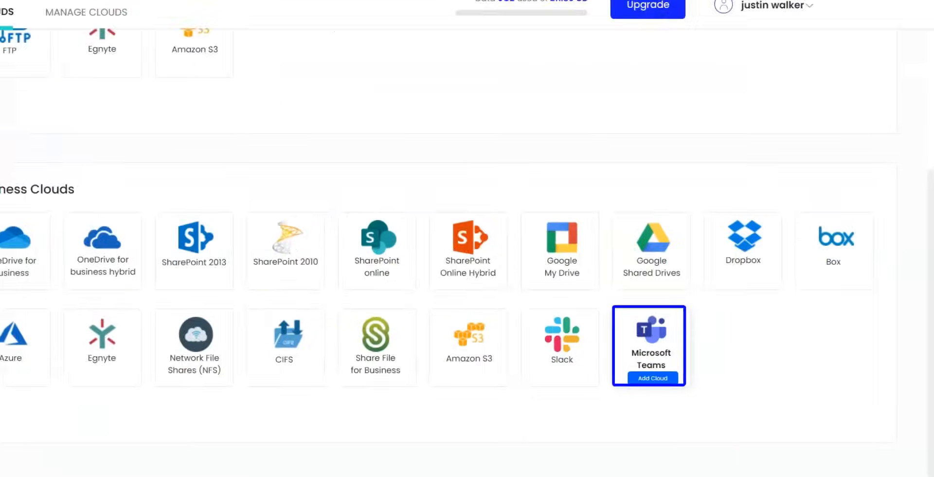
left_click(688, 390)
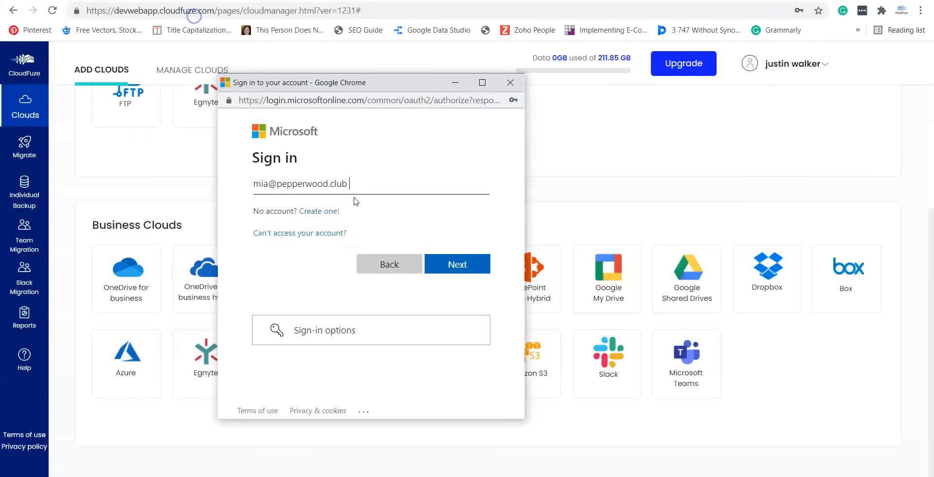
left_click(476, 265)
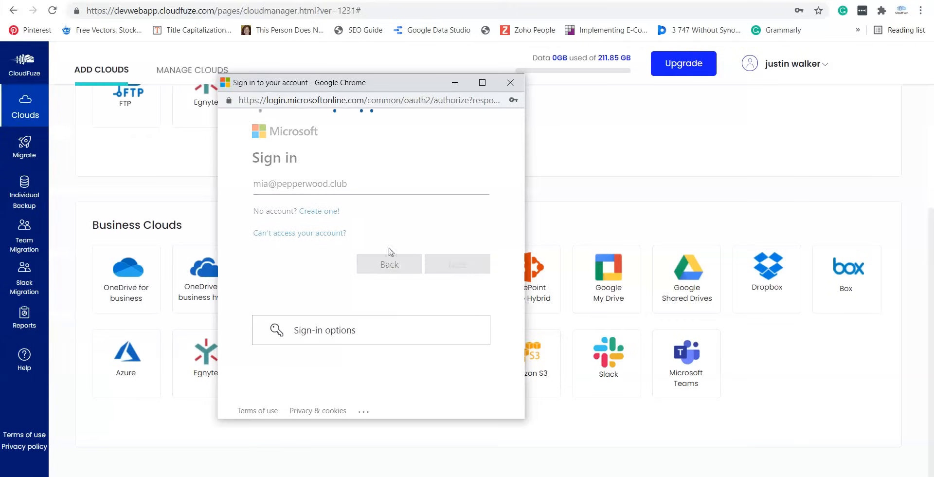
key("ctrl+v")
left_click(457, 265)
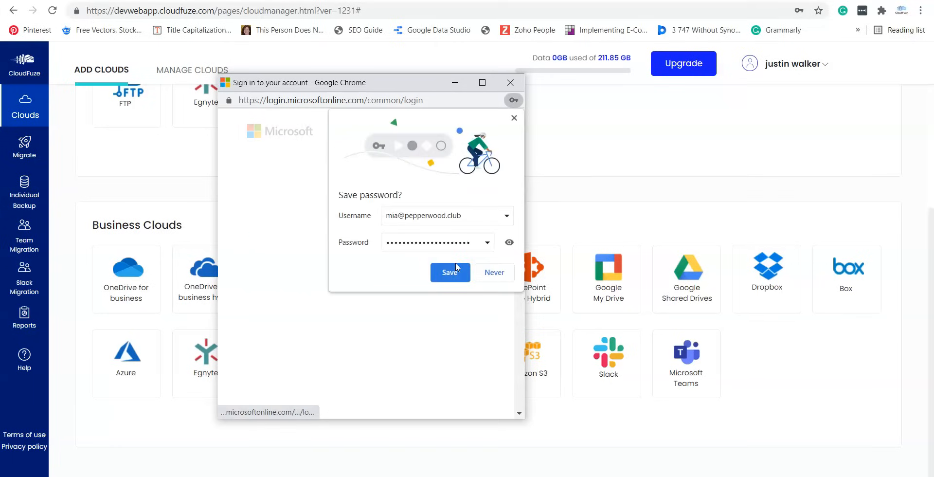
- Decline saving the browser password and accept the requested Teams permissions
left_click(506, 274)
scroll(361, 280, "down", 10)
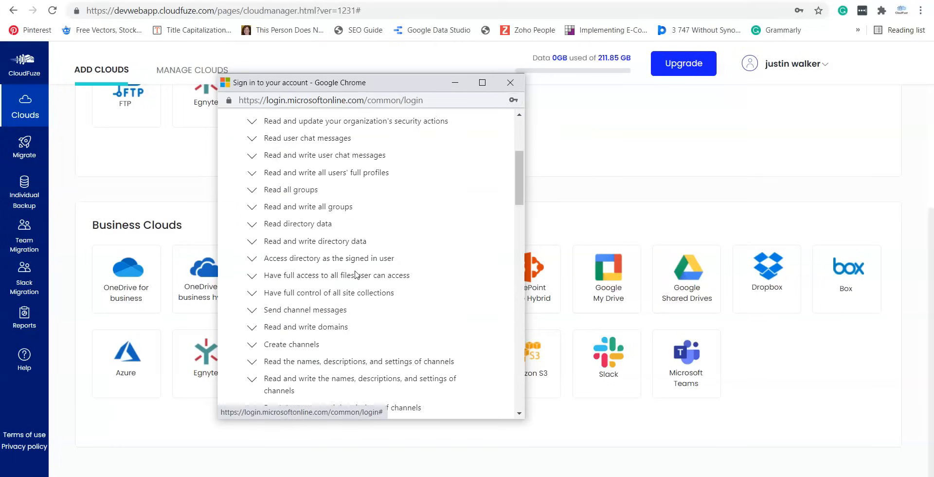
scroll(360, 281, "down", 3)
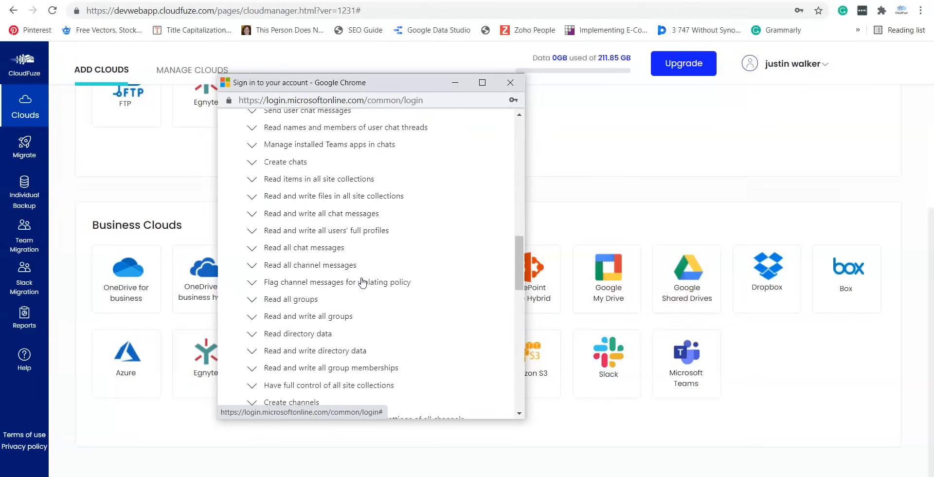
scroll(362, 282, "down", 3)
scroll(362, 282, "down", 2)
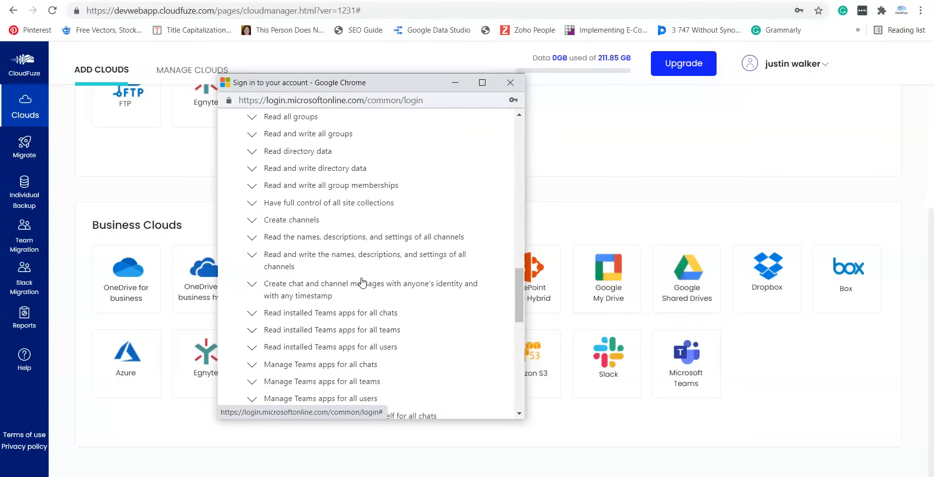
scroll(363, 282, "down", 3)
scroll(362, 282, "down", 8)
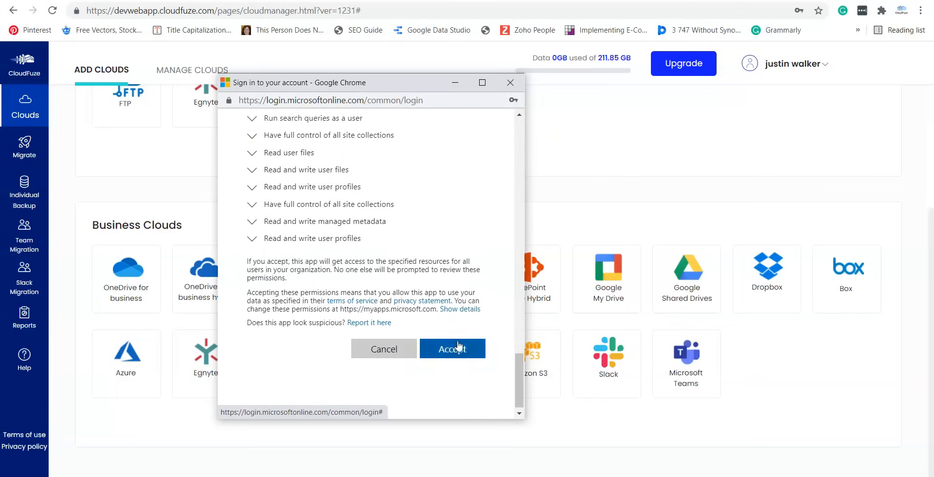
left_click(459, 350)
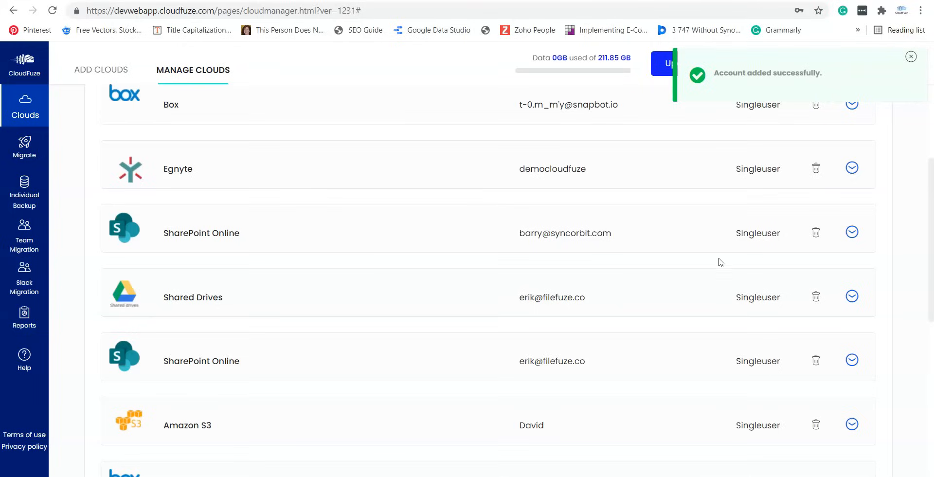
- Confirm Slack and Microsoft Teams are listed in Manage Clouds, then go to Slack Migration
scroll(290, 358, "down", 8)
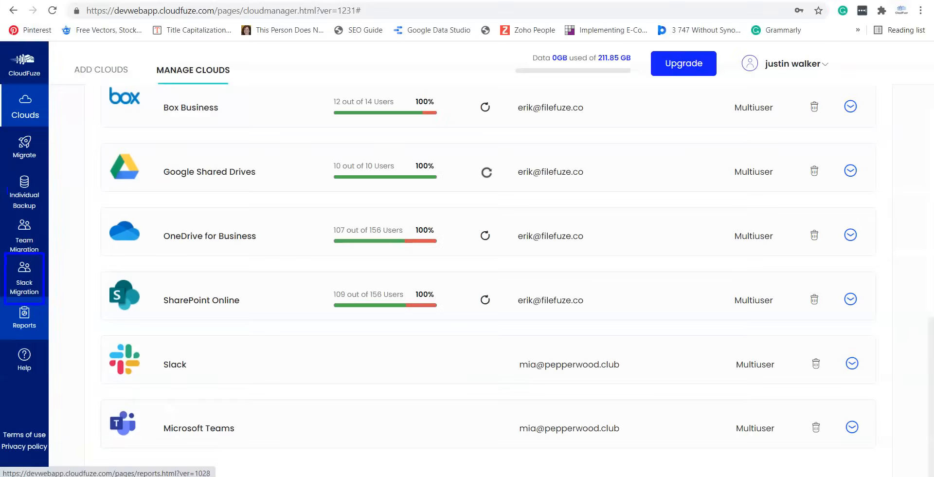
left_click(21, 291)
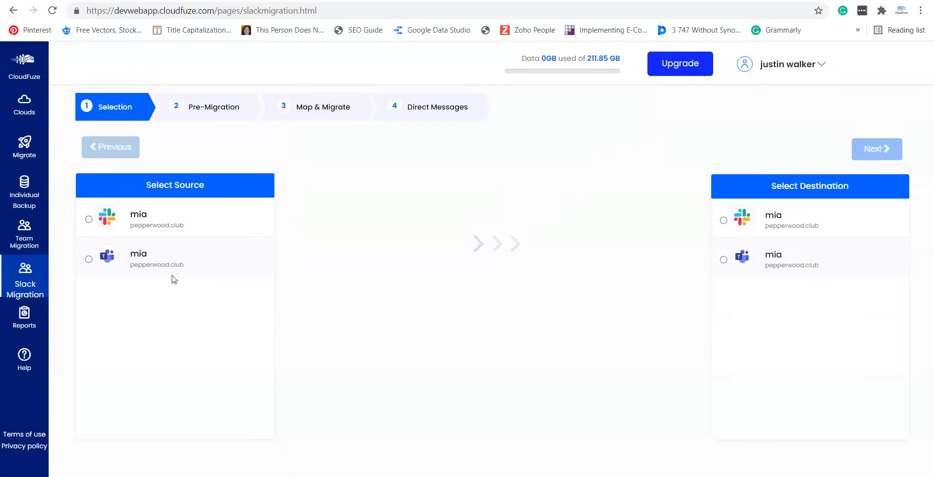
- Choose the Slack account as migration source and the Teams account as destination
left_click(89, 219)
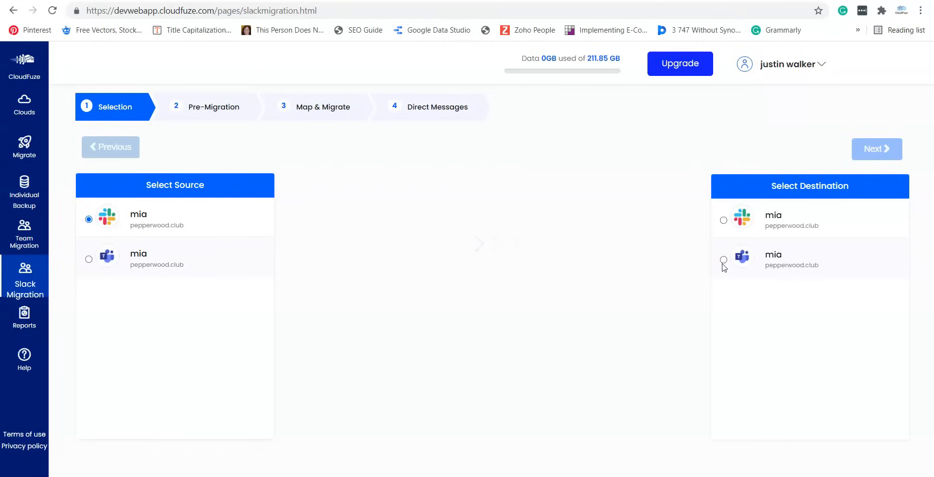
left_click(723, 262)
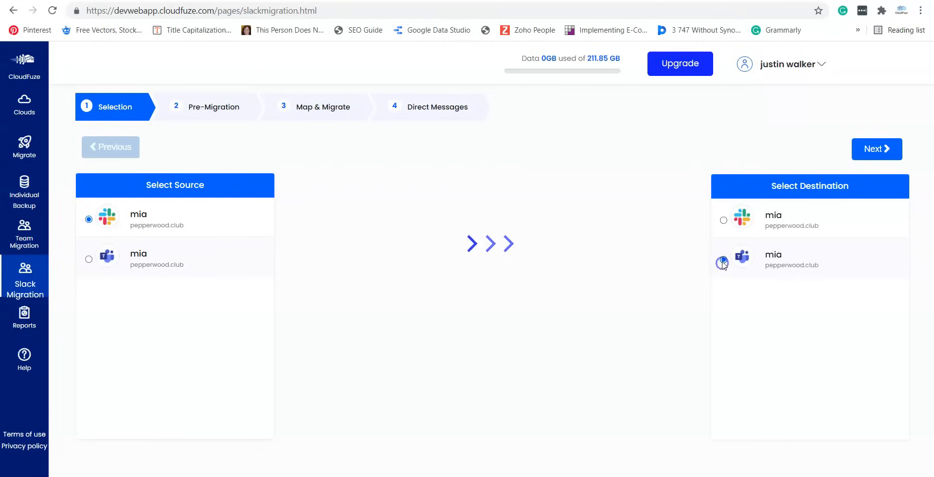
left_click(868, 153)
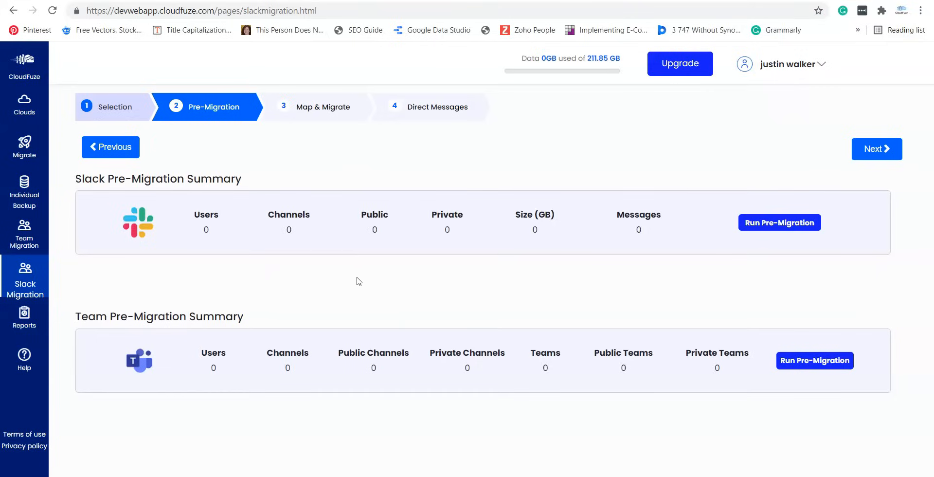
- Review the user mappings and Channels list in Map & Migrate, then continue to Direct Messages
left_click(866, 157)
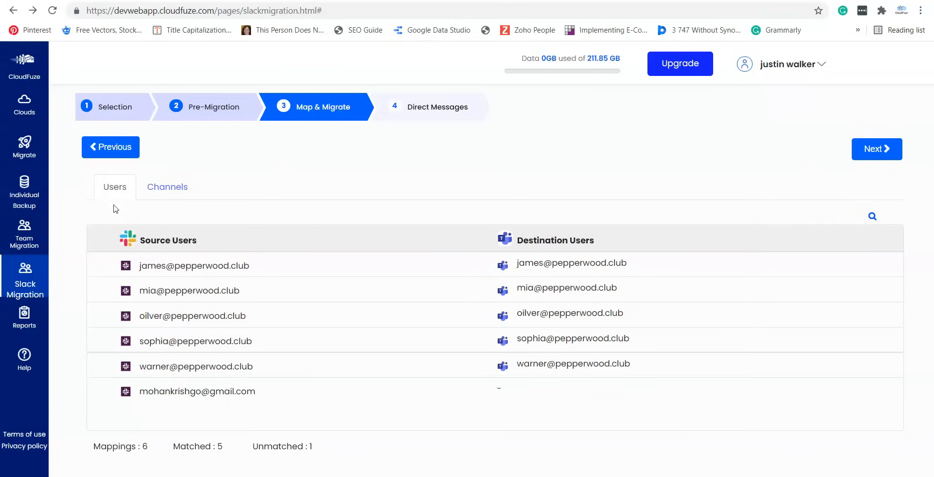
left_click(160, 190)
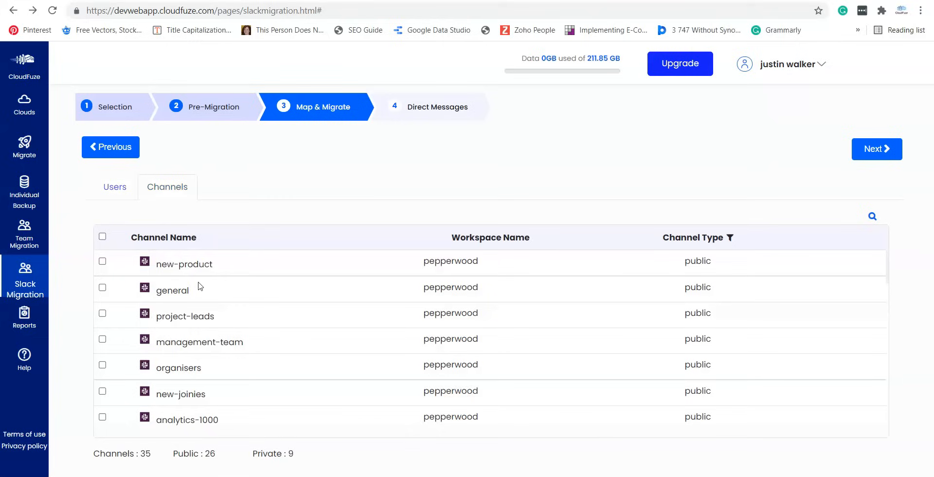
scroll(200, 286, "down", 10)
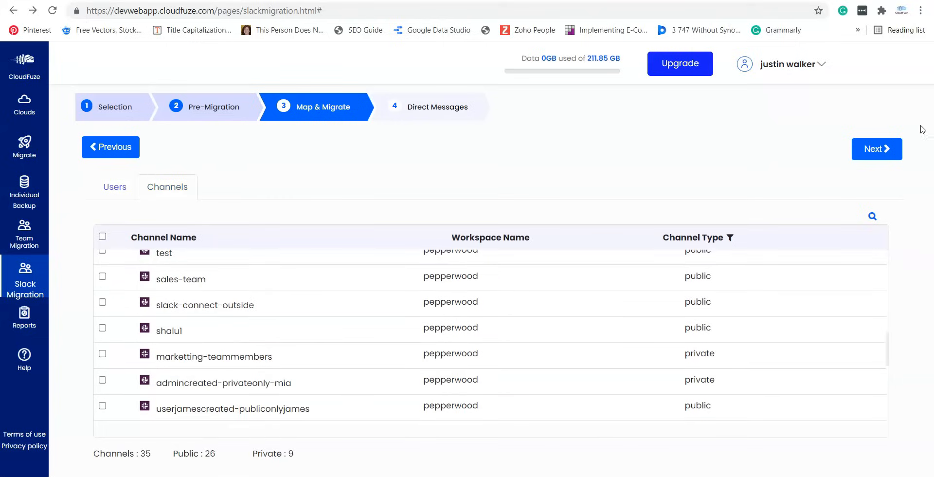
left_click(867, 151)
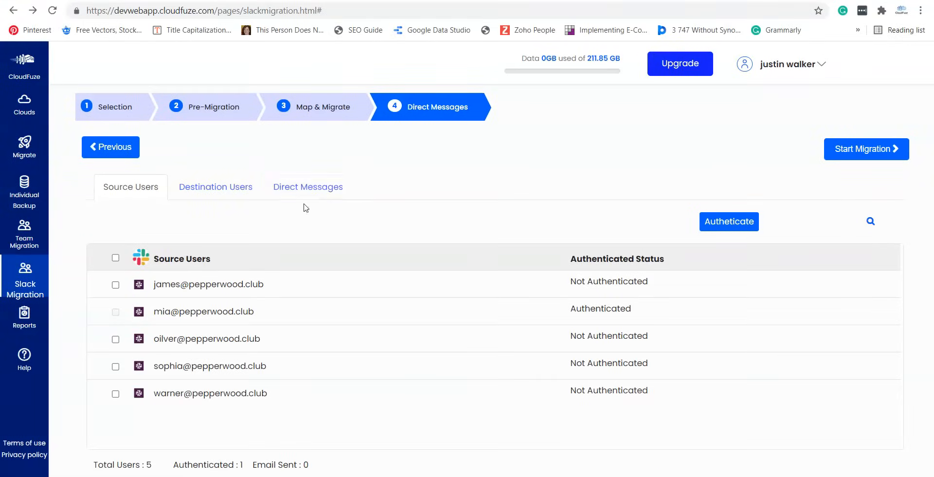
- Select one two-person direct message chat and start its migration to Teams
left_click(253, 201)
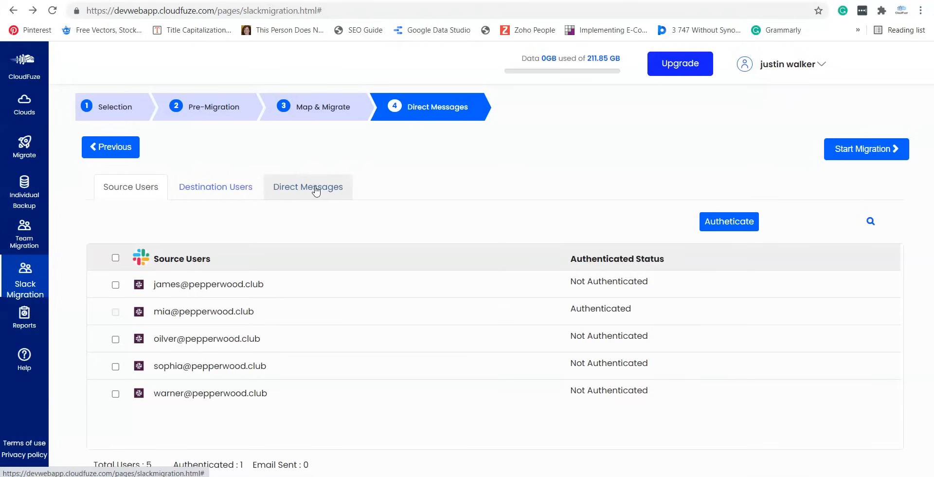
left_click(317, 191)
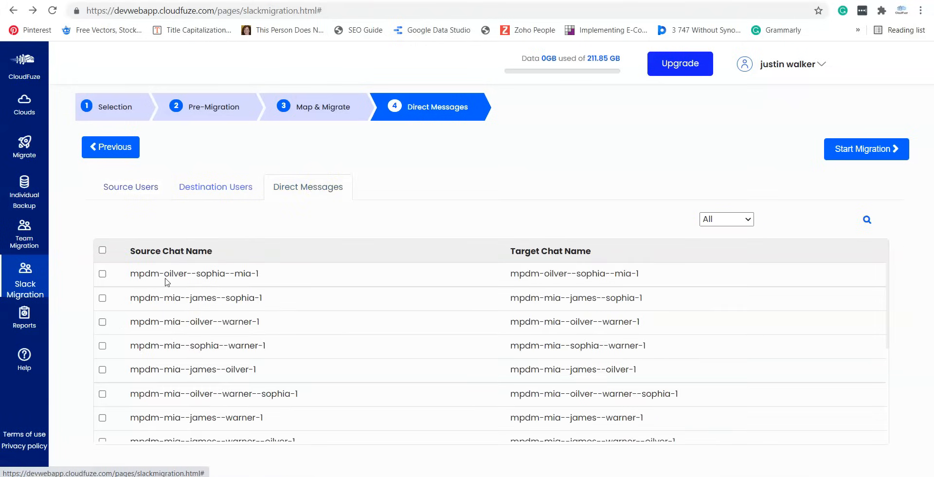
scroll(165, 282, "down", 3)
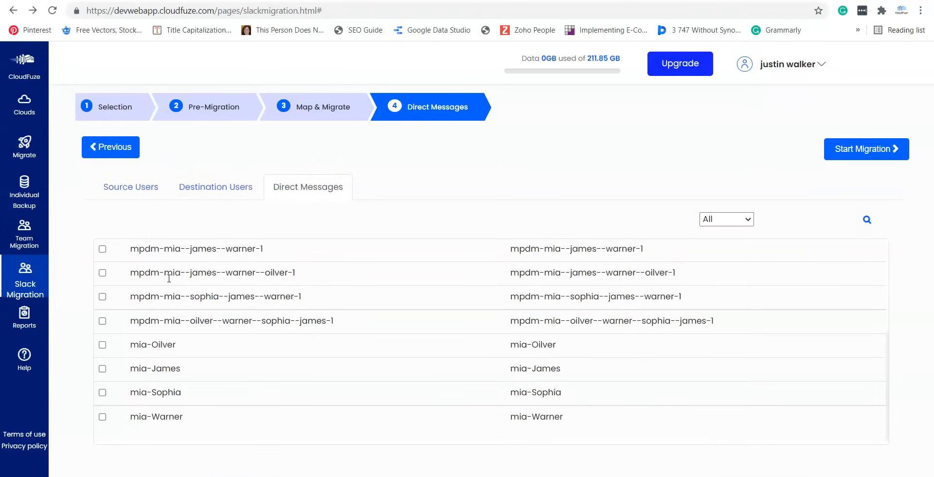
left_click(103, 368)
left_click(879, 154)
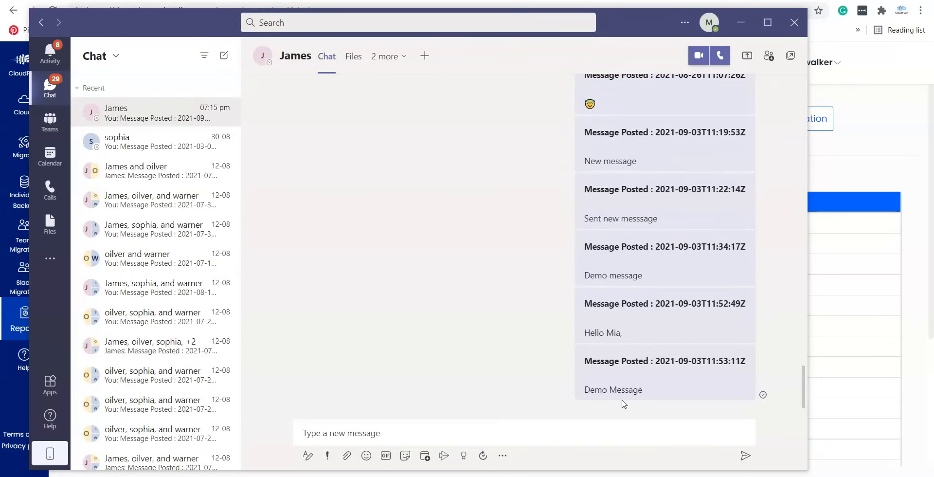
- Switch to the browser tab with the pepperwood Slack workspace
left_click(674, 1)
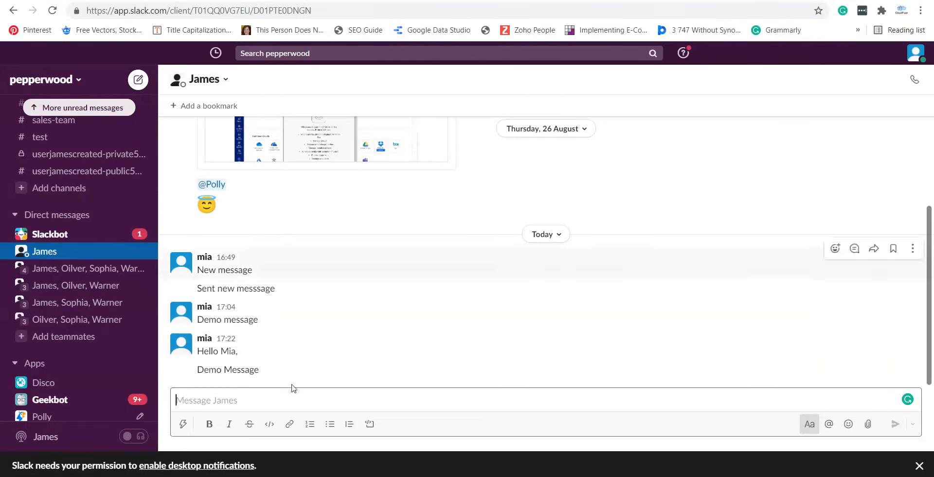